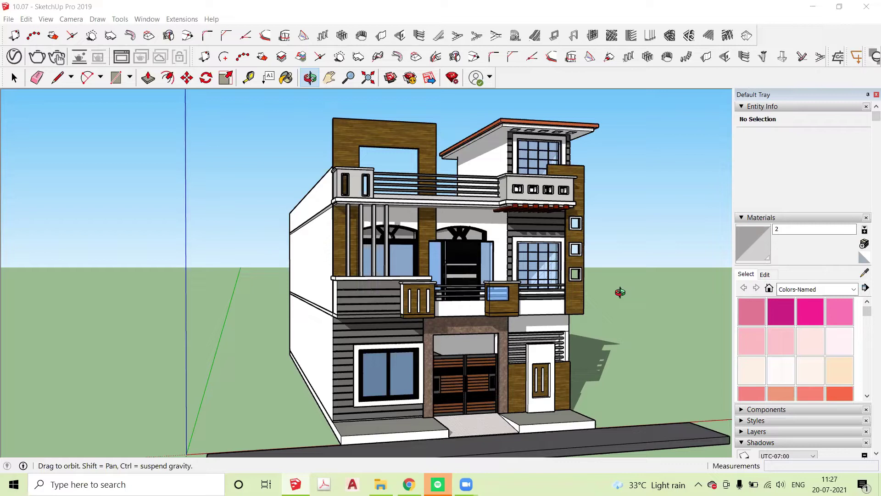
- Bring up the V-Ray render settings for the house and review the engine, quality, camera, render output and environment options
scroll(435, 294, "down", 1)
left_click_drag(452, 299, 324, 319)
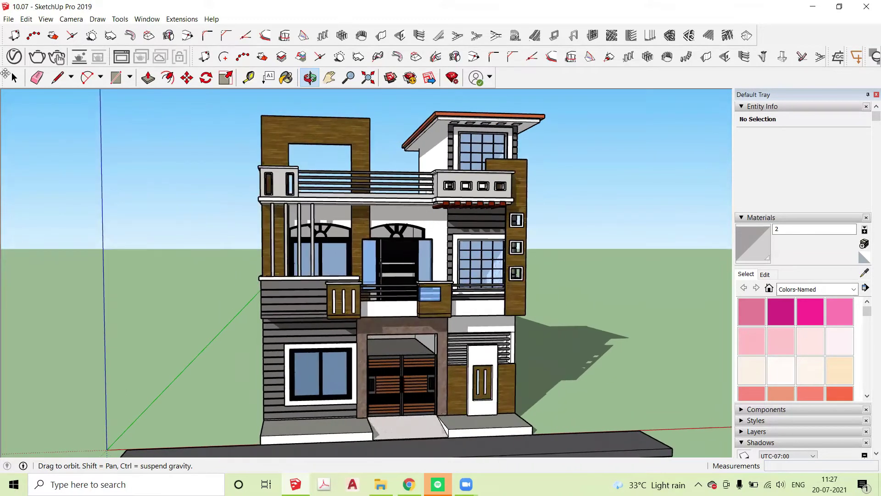
left_click(14, 55)
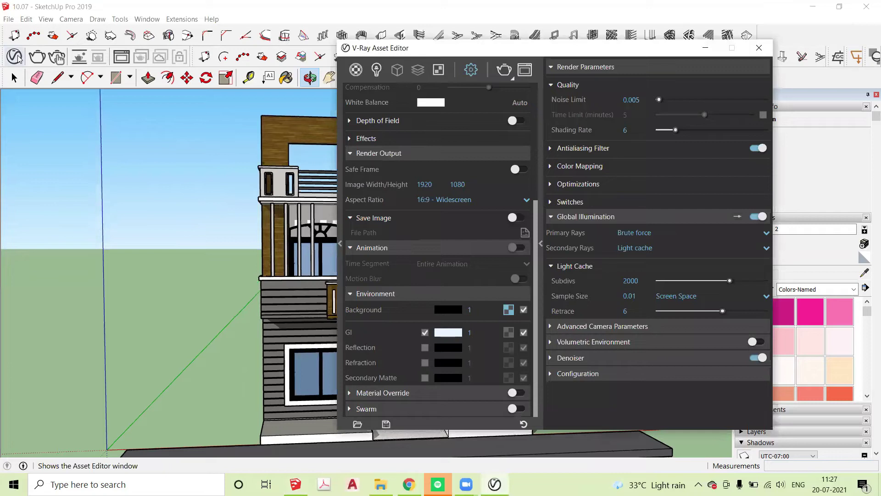
left_click(541, 243)
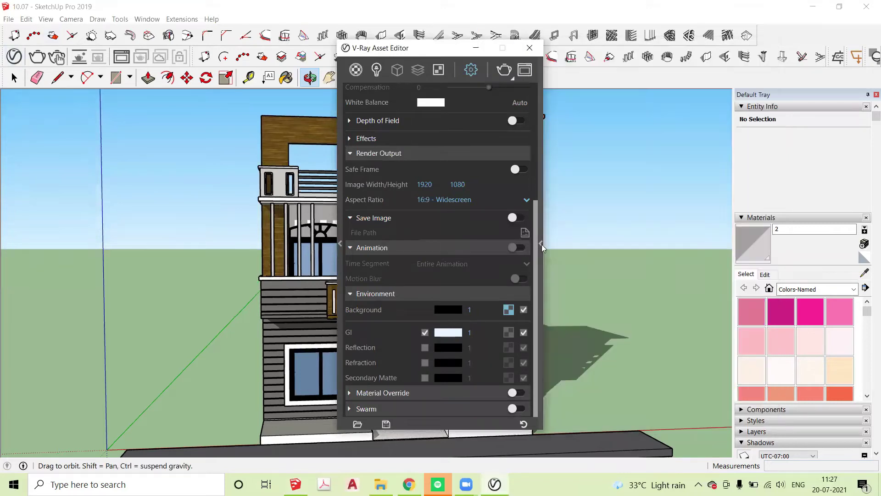
left_click(356, 69)
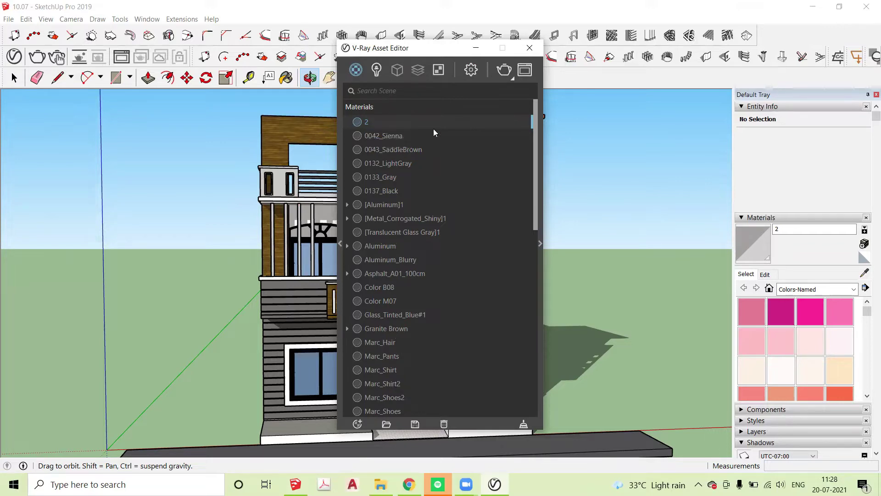
left_click(471, 70)
scroll(433, 171, "up", 4)
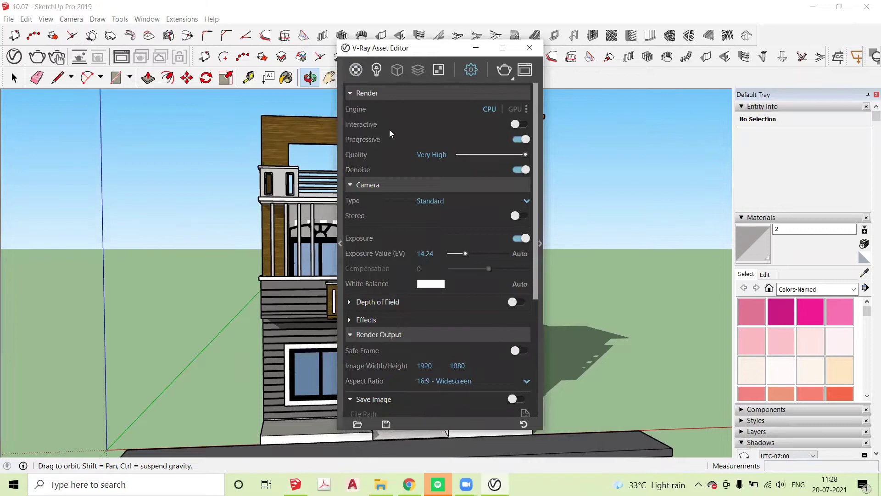
mouse_move(357, 158)
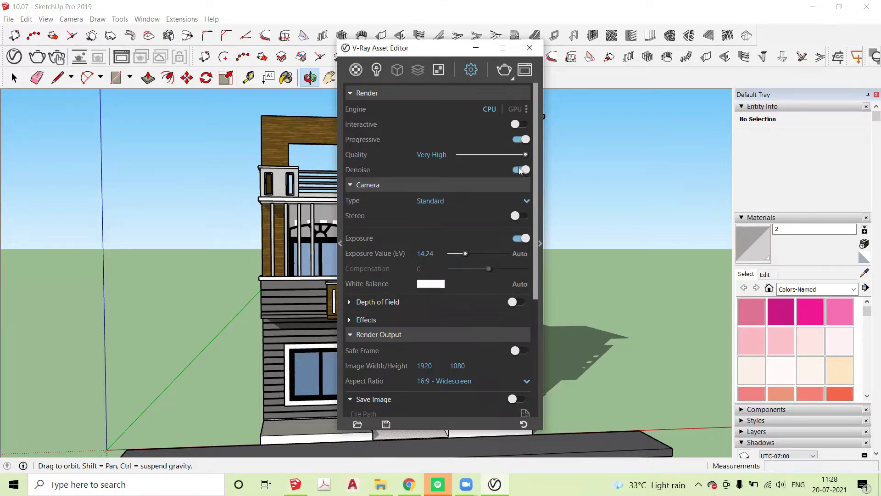
scroll(360, 303, "down", 3)
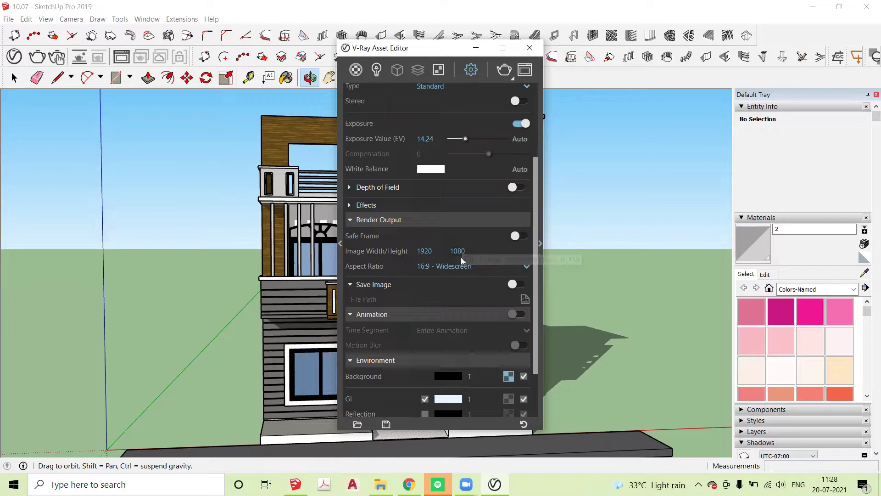
scroll(419, 272, "down", 3)
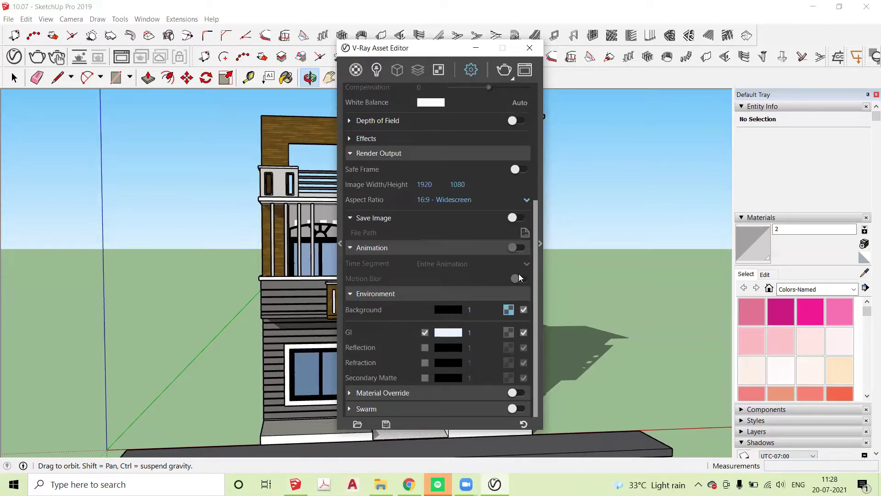
- Reveal the advanced Global Illumination options and review them along with the render quality parameters
left_click(540, 243)
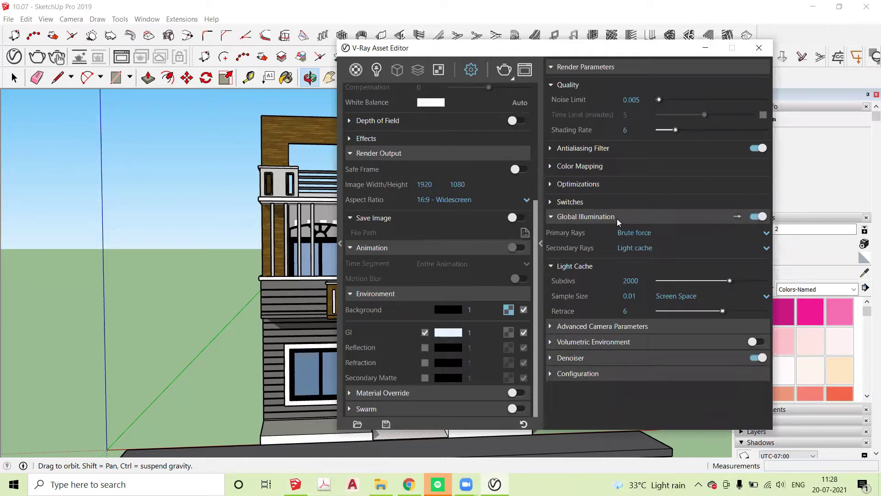
left_click(737, 217)
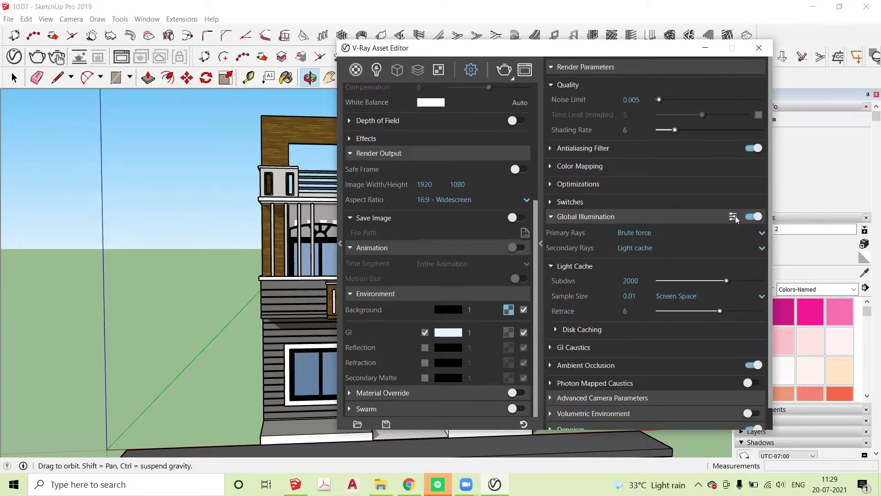
scroll(579, 315, "down", 1)
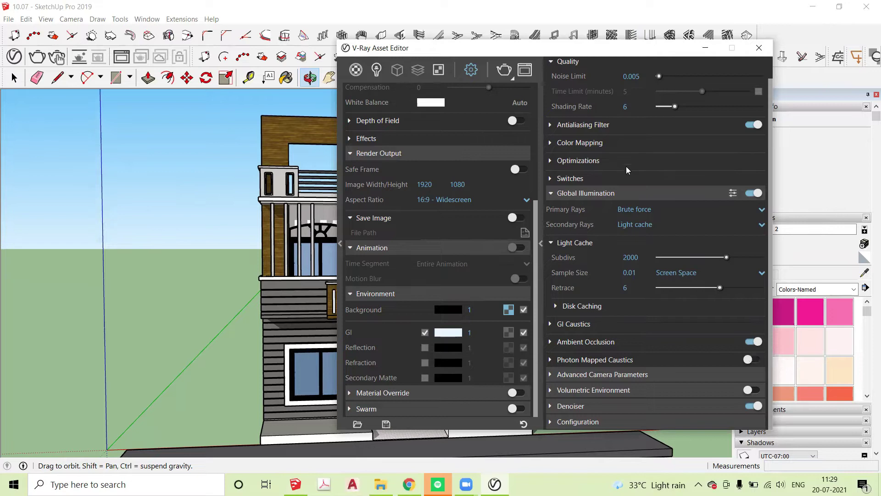
scroll(624, 198, "up", 1)
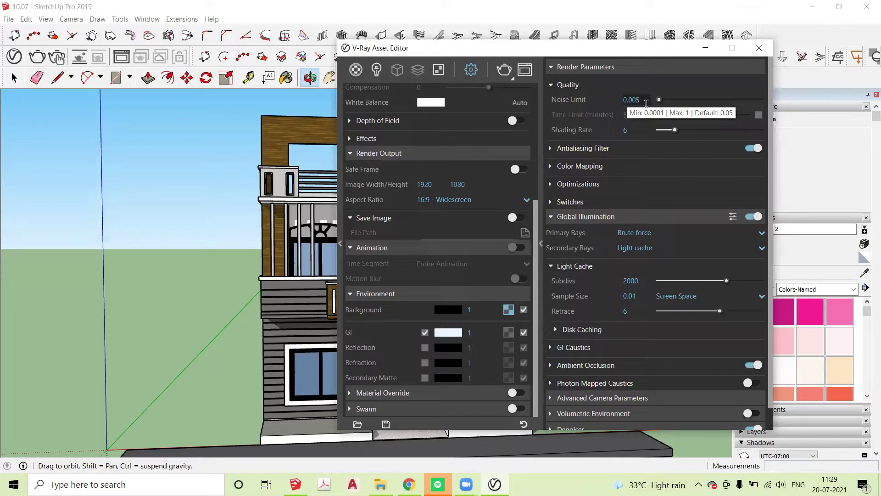
scroll(616, 289, "down", 1)
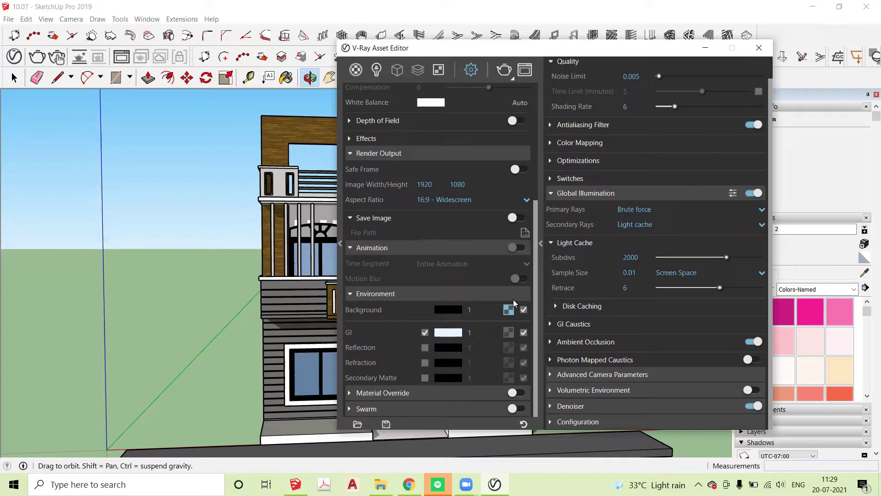
- Show the V-Ray material library beside the scene materials and expand its Create and Materials categories
left_click(356, 69)
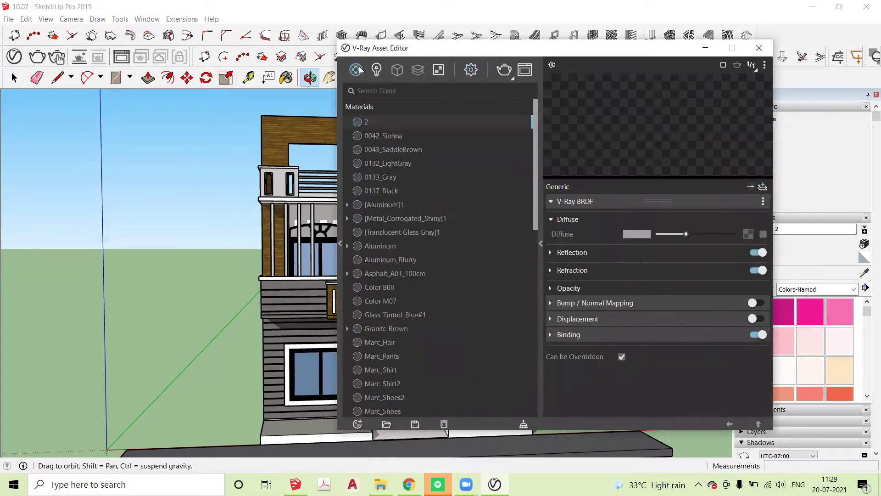
left_click(339, 243)
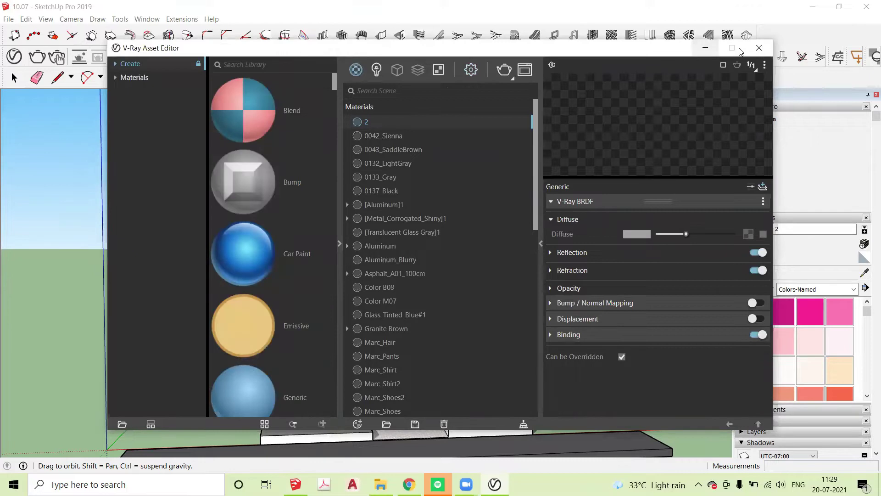
left_click(540, 243)
left_click(134, 77)
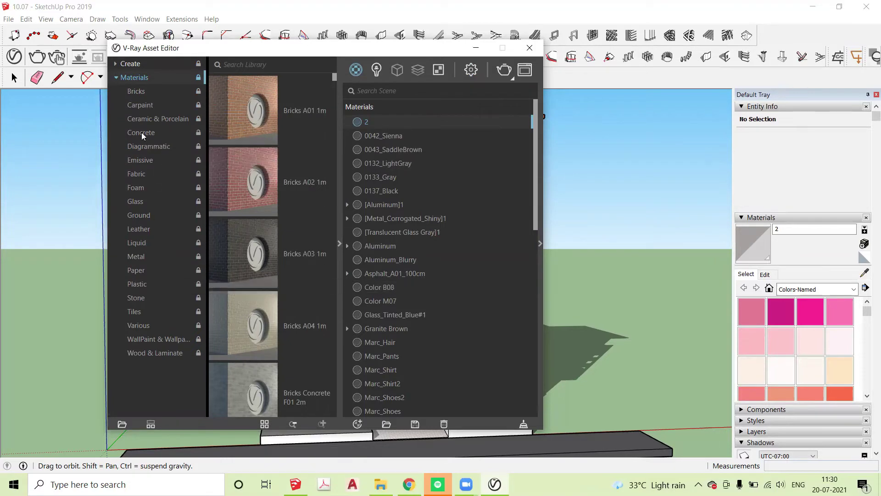
left_click(117, 64)
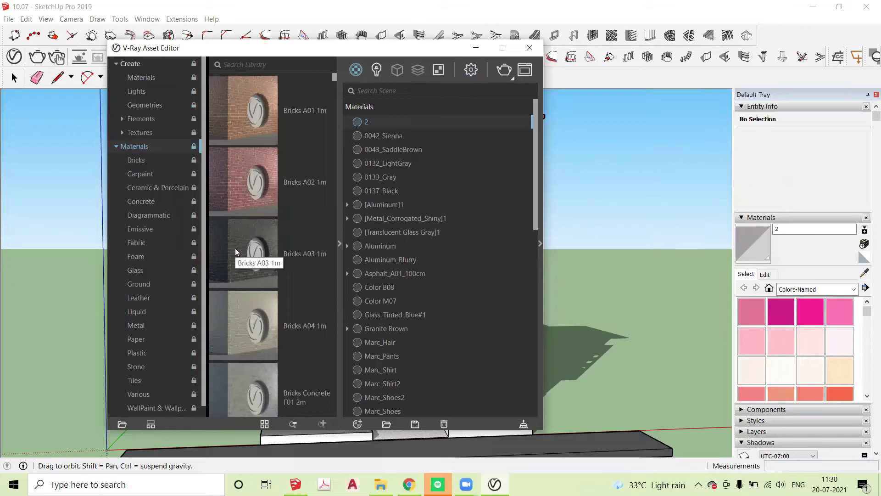
scroll(173, 231, "down", 1)
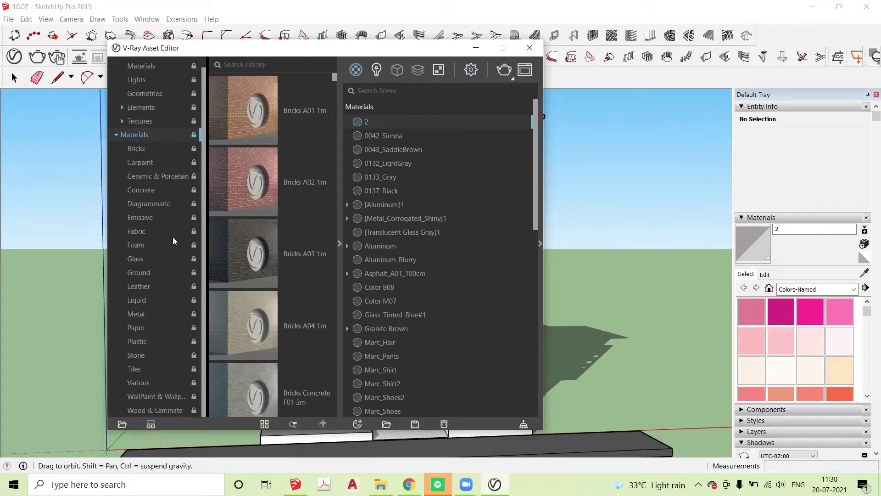
- Browse the WallPaint & Wallpaper library category to locate the WallPaint FineGrain 01 White 1m material
left_click(153, 397)
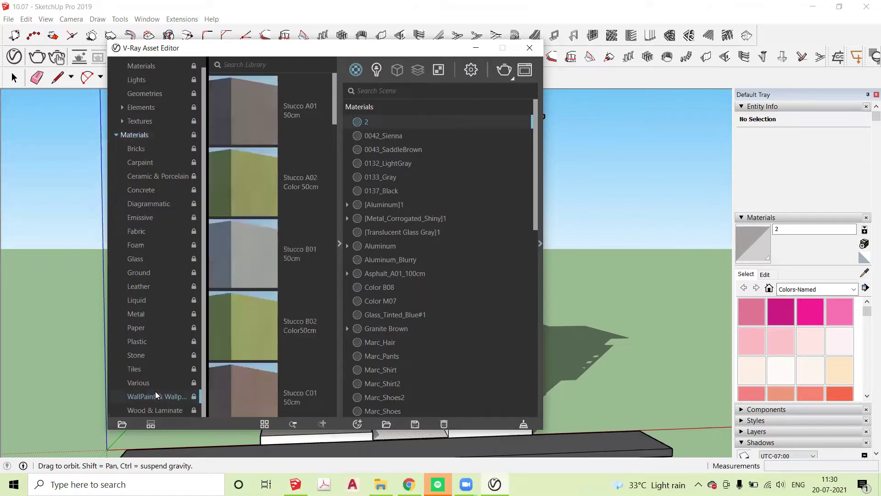
scroll(266, 322, "down", 3)
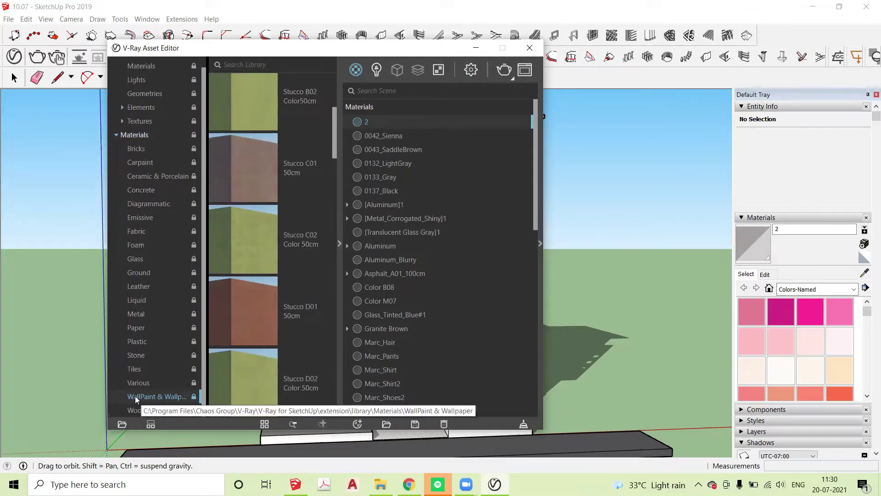
scroll(351, 151, "down", 4)
scroll(266, 251, "down", 5)
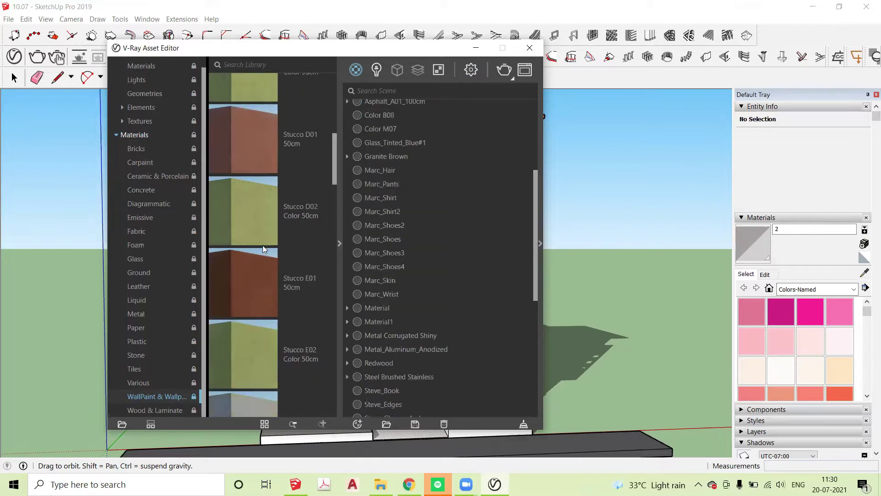
scroll(265, 198, "down", 3)
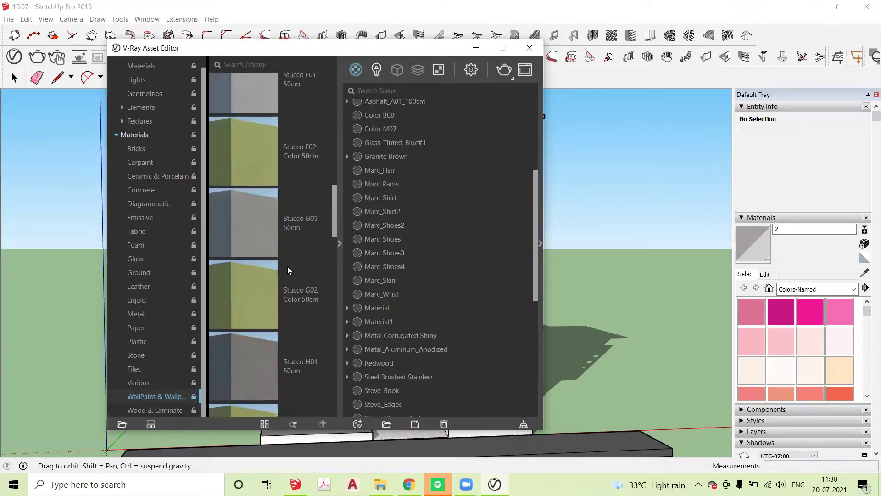
scroll(286, 265, "down", 4)
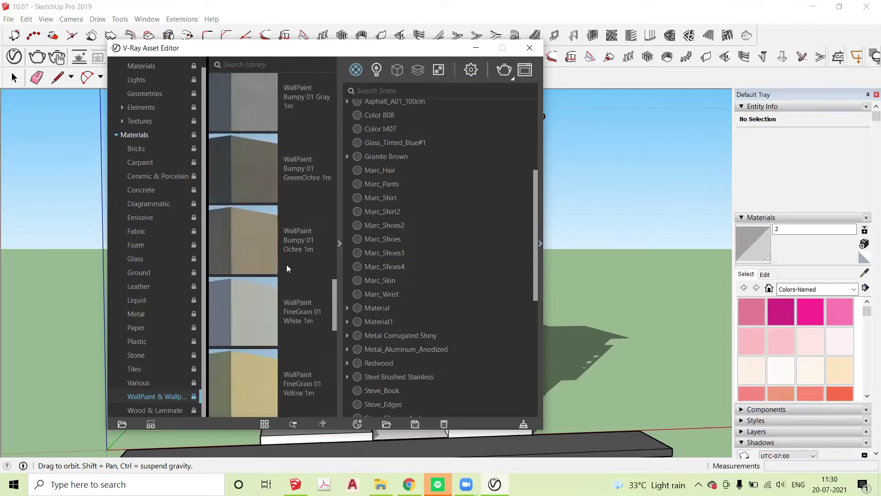
scroll(286, 264, "down", 4)
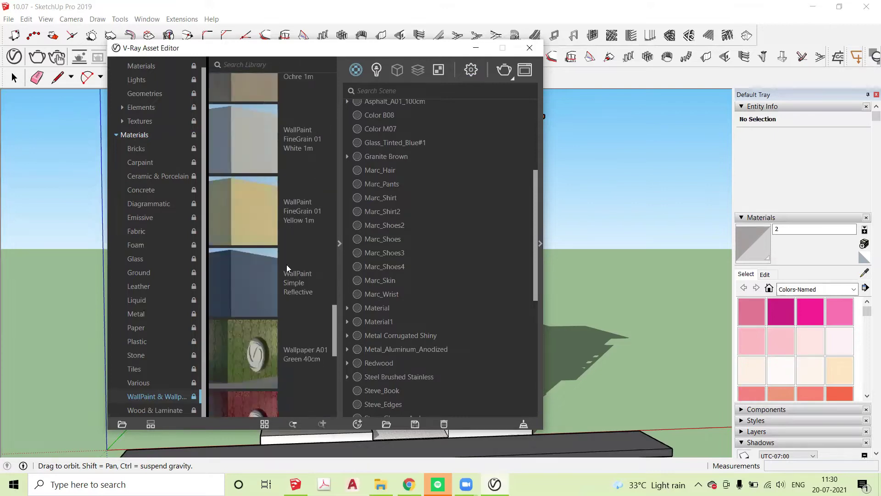
scroll(287, 264, "up", 2)
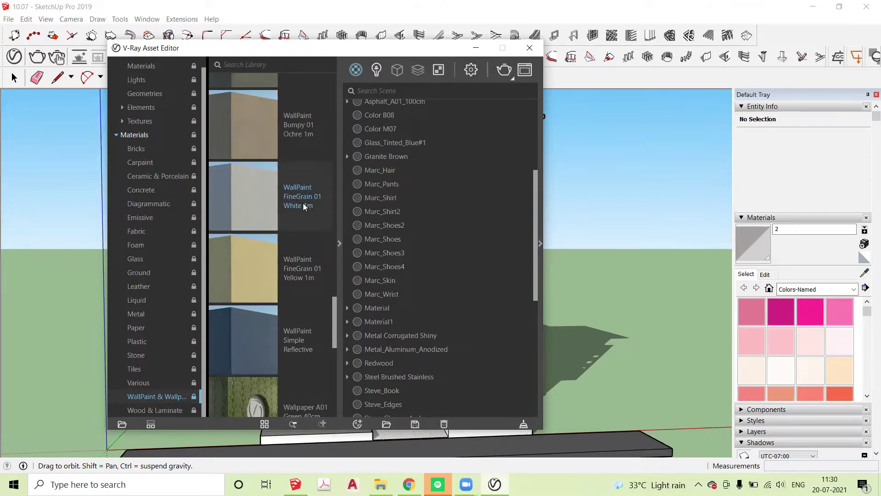
right_click(253, 199)
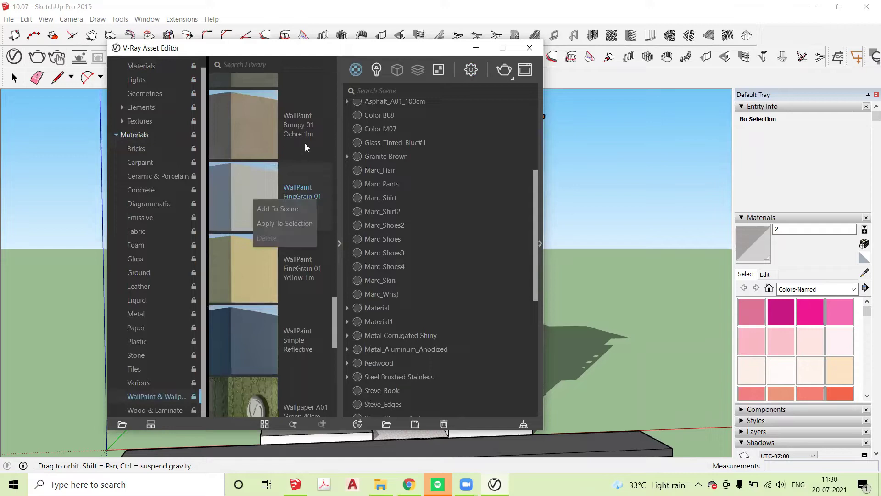
left_click(380, 80)
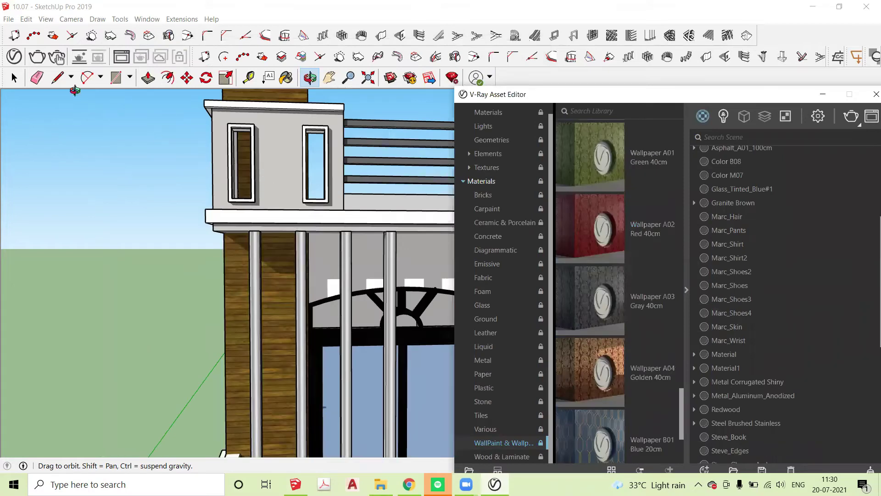
- Apply WallPaint FineGrain 01 White 1m to the front face of the upper parapet box with two slot openings
left_click(14, 78)
left_click(273, 154)
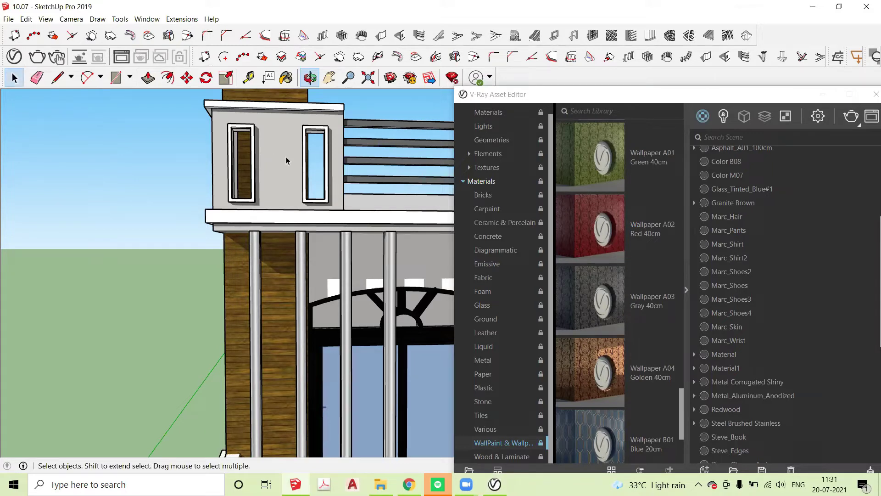
double_click(287, 159)
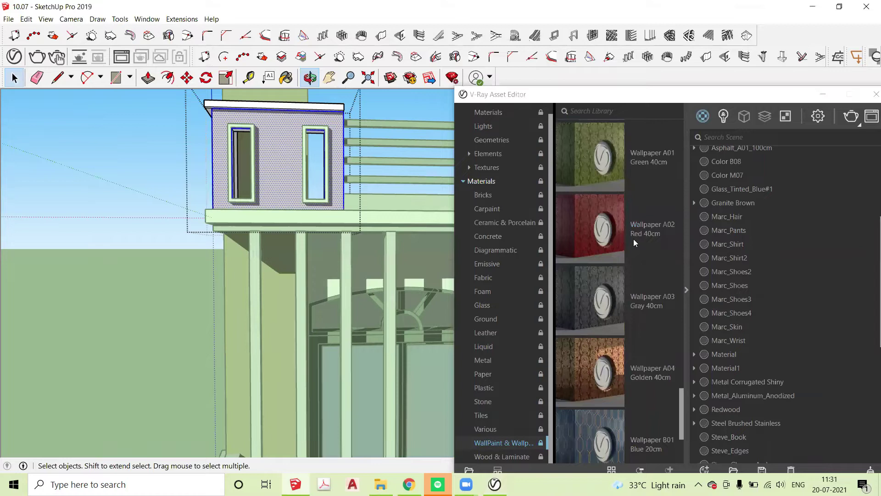
scroll(583, 155, "up", 5)
right_click(586, 153)
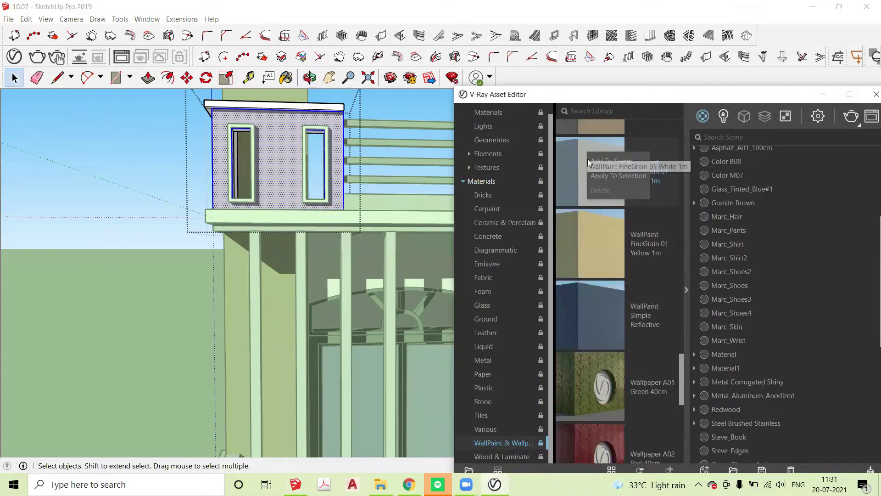
left_click(623, 177)
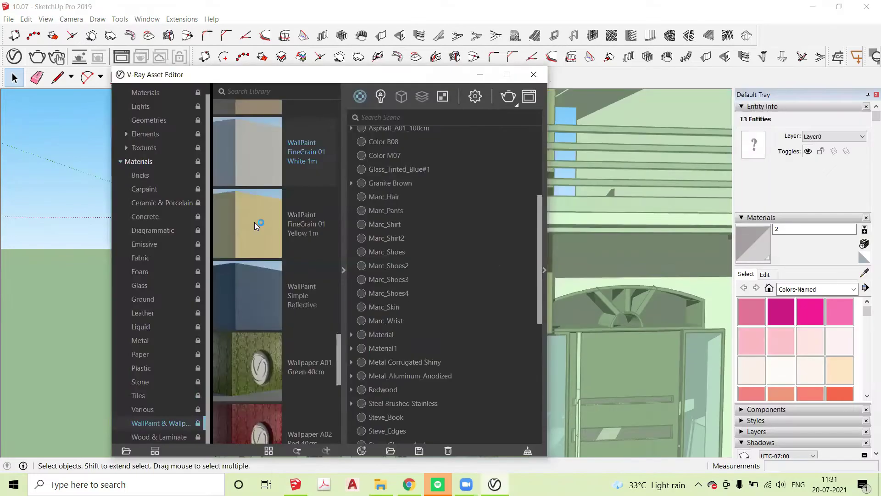
- Inspect the V-Ray BRDF properties and diffuse colour of scene material 2, leaving the colour as it is
scroll(327, 278, "down", 5)
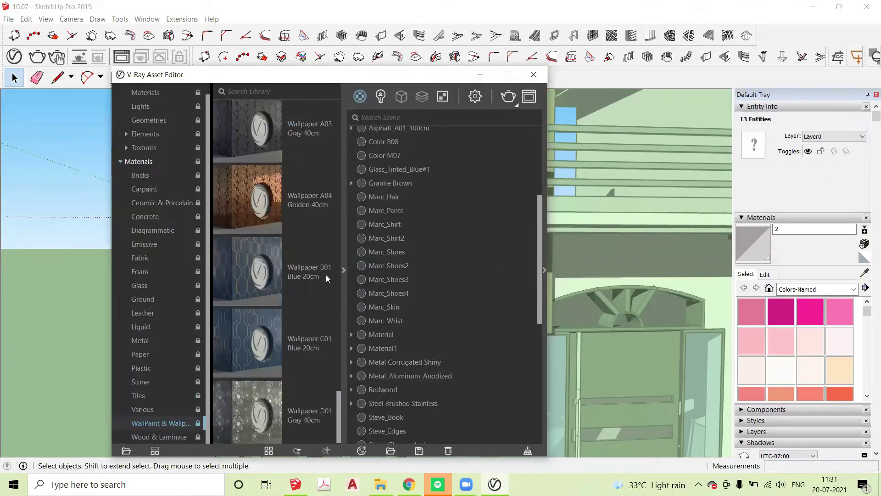
left_click(544, 271)
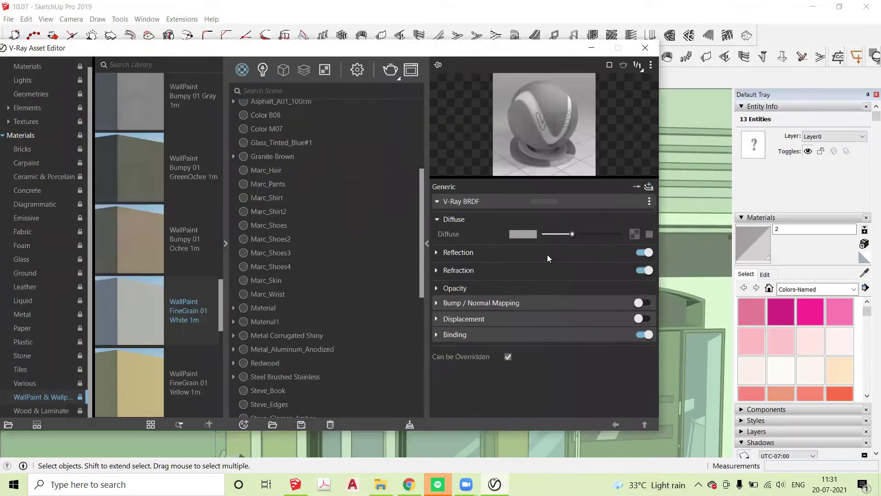
left_click(523, 234)
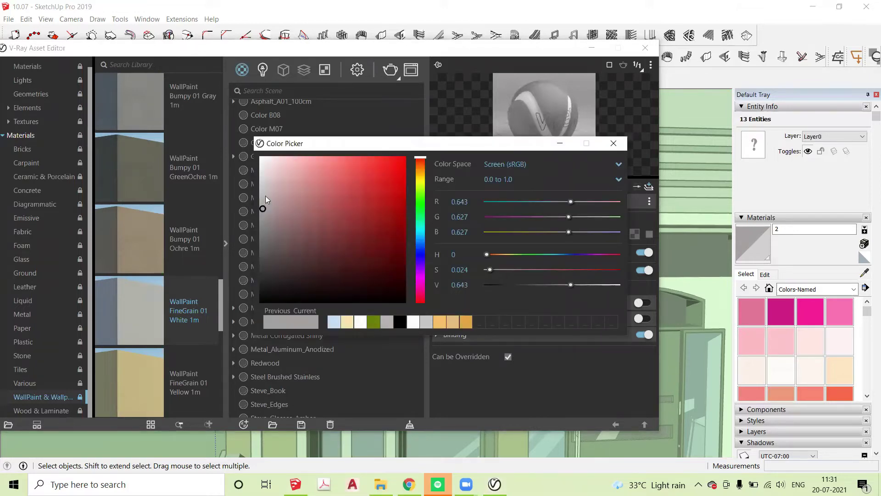
left_click(613, 143)
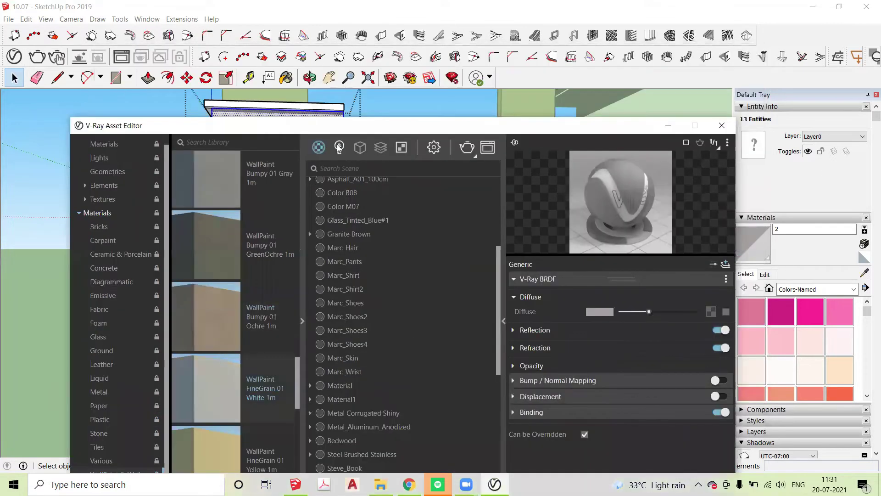
- List the scene's V-Ray lights and inspect the SunLight colour in the colour picker, leaving it as it is
left_click(340, 147)
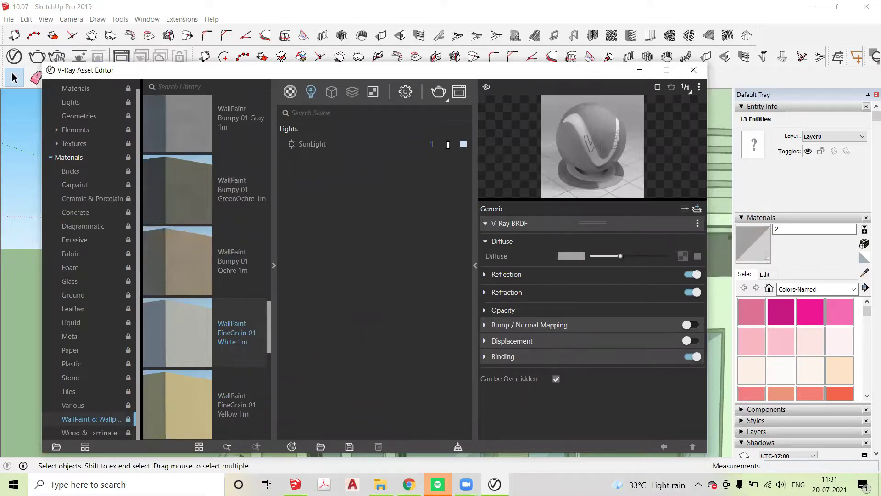
left_click(463, 144)
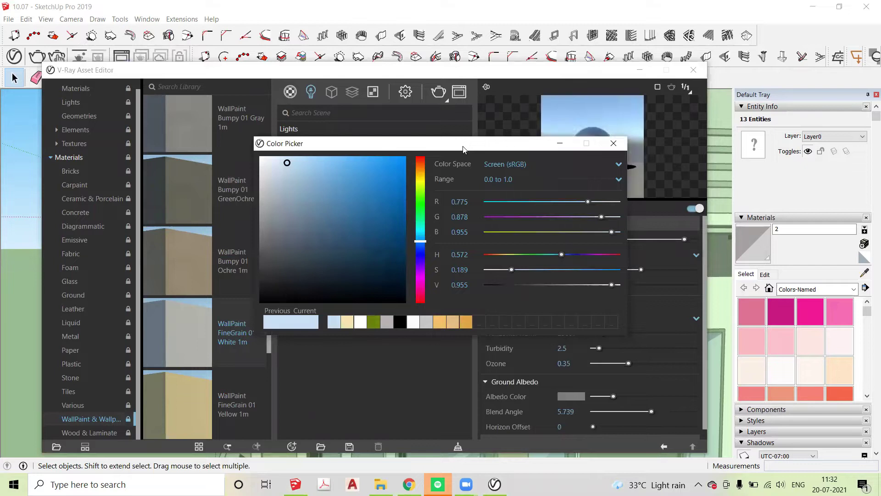
left_click_drag(398, 147, 430, 177)
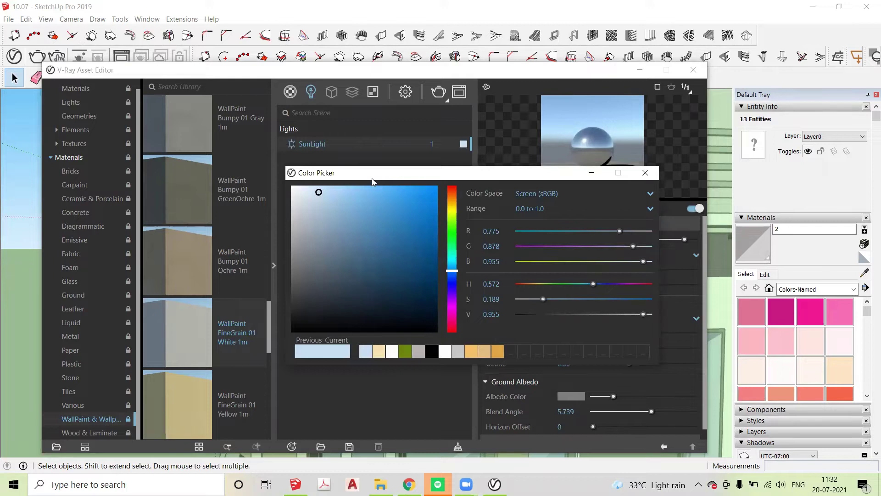
left_click_drag(374, 179, 159, 173)
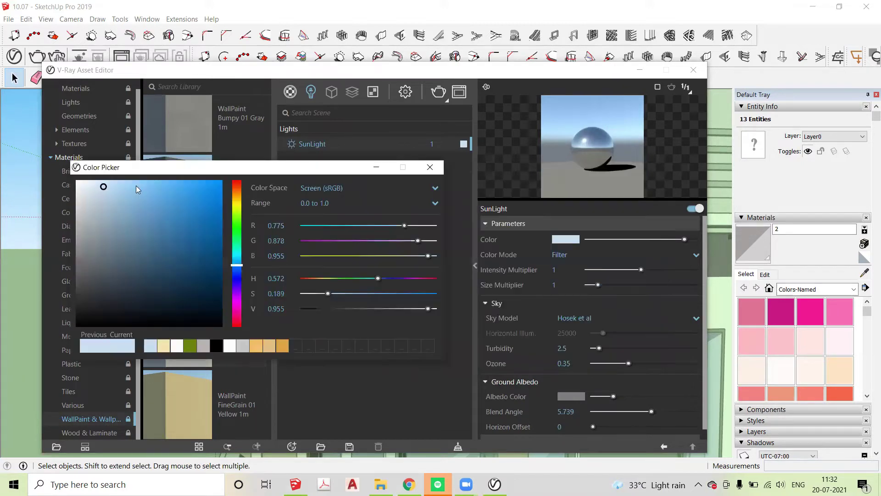
left_click(435, 169)
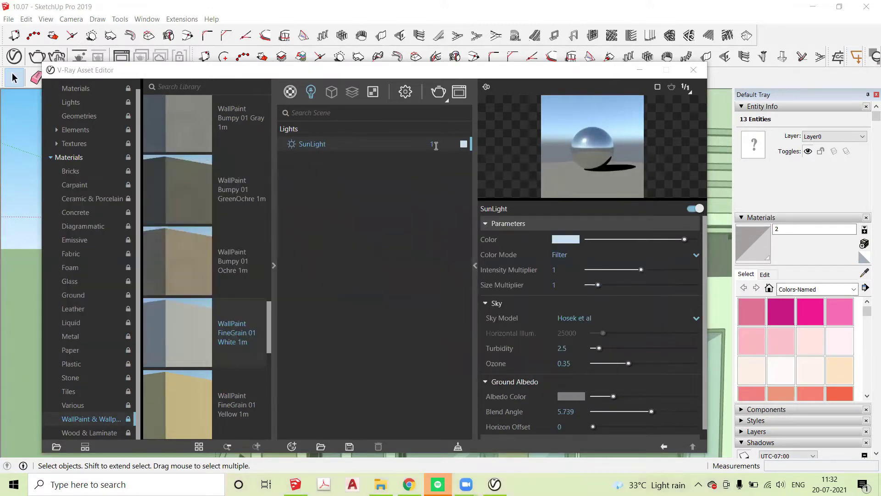
- Review the SunLight's intensity, sky and ground albedo parameters
double_click(438, 143)
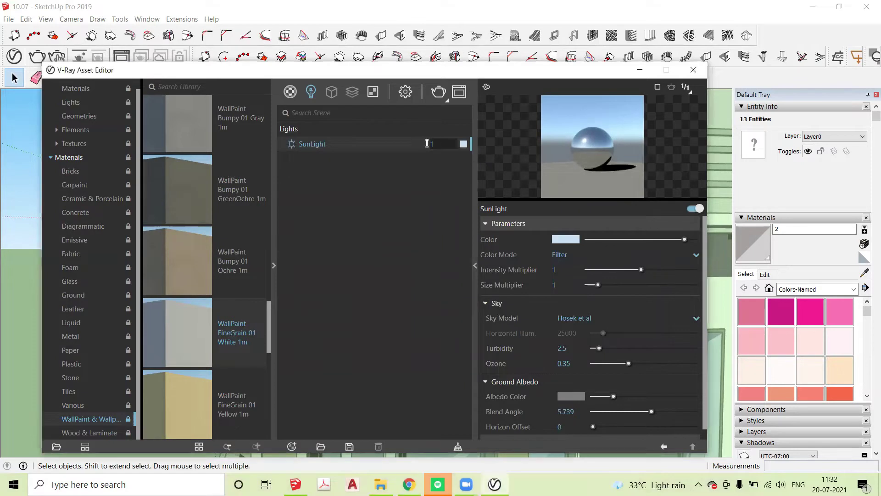
left_click(432, 144)
scroll(520, 394, "down", 1)
scroll(520, 395, "down", 1)
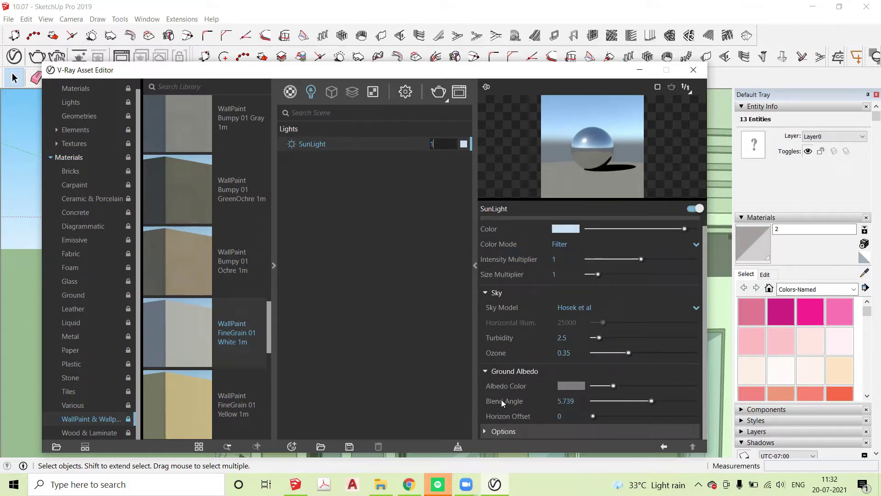
scroll(498, 394, "up", 1)
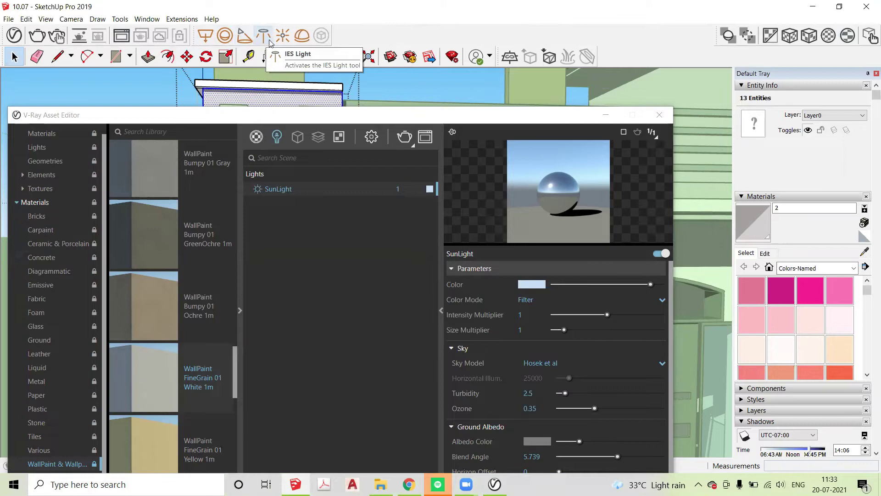
- Close the V-Ray Asset Editor and clear the selection on the parapet box
left_click(301, 35)
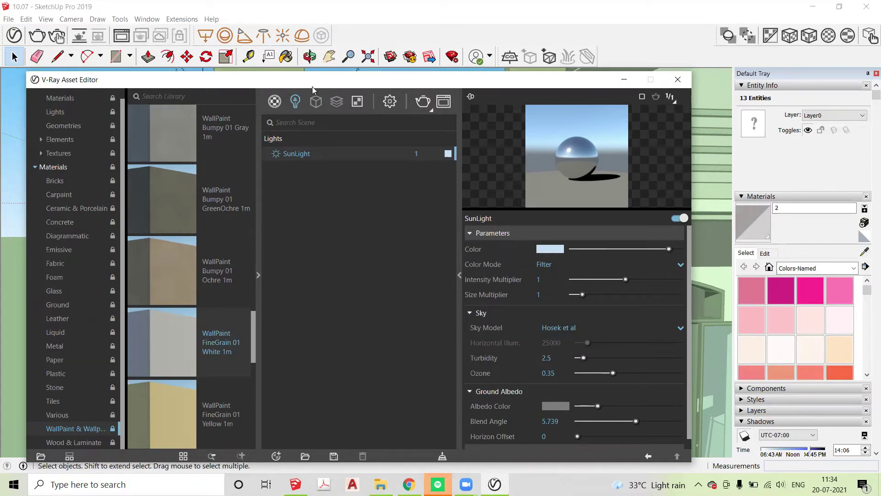
left_click_drag(313, 85, 309, 71)
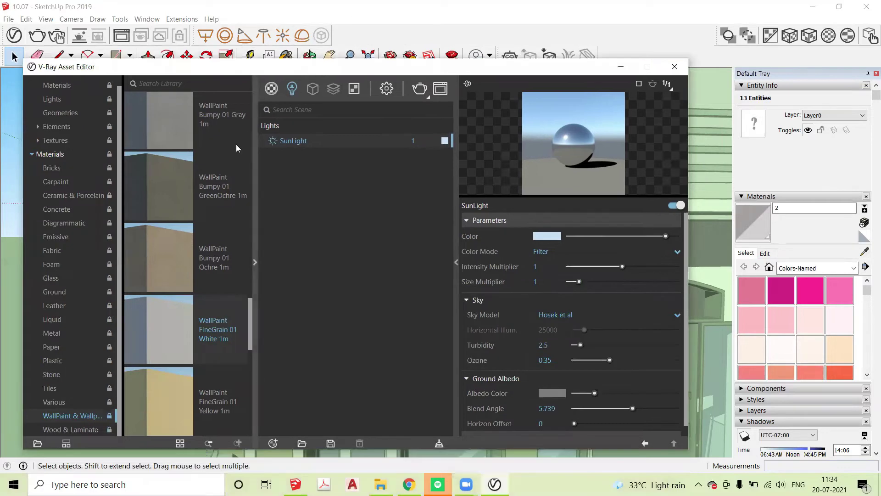
left_click(674, 66)
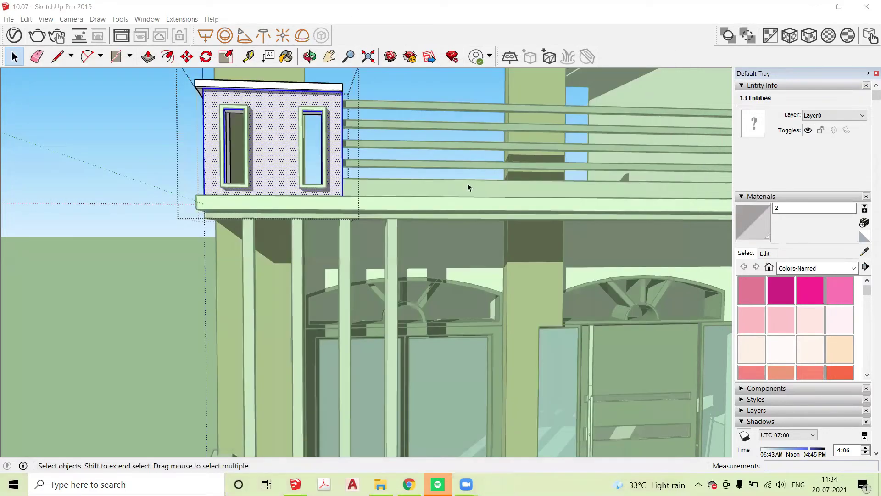
scroll(273, 202, "down", 2)
left_click(184, 283)
- Switch the camera to Two-Point Perspective with the whole house and road in view
scroll(236, 244, "down", 4)
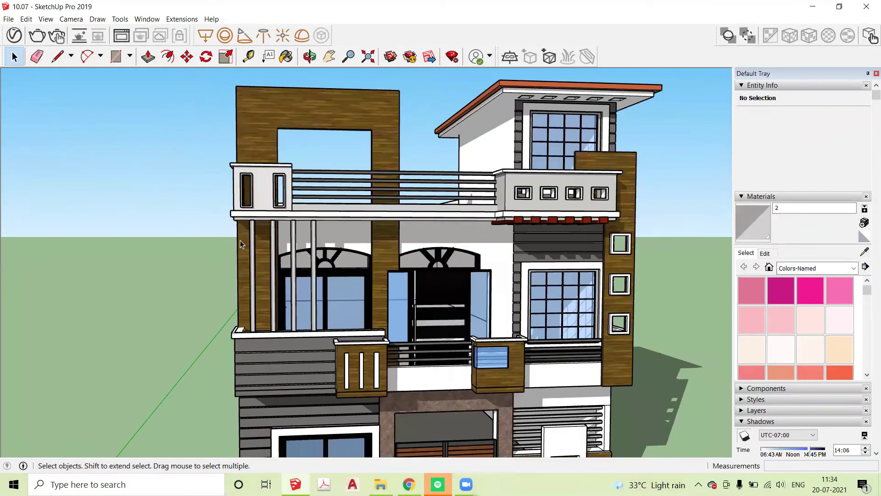
scroll(352, 234, "down", 4)
scroll(321, 184, "up", 2)
scroll(282, 93, "down", 1)
scroll(282, 94, "up", 1)
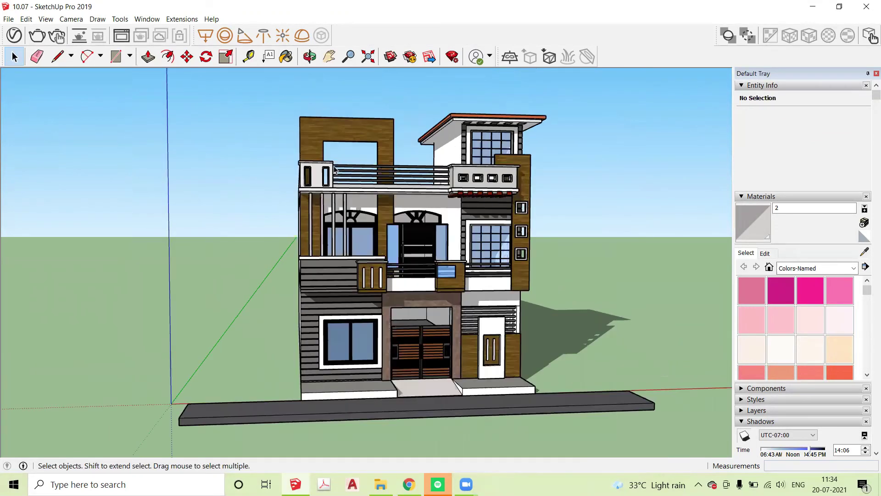
left_click(69, 19)
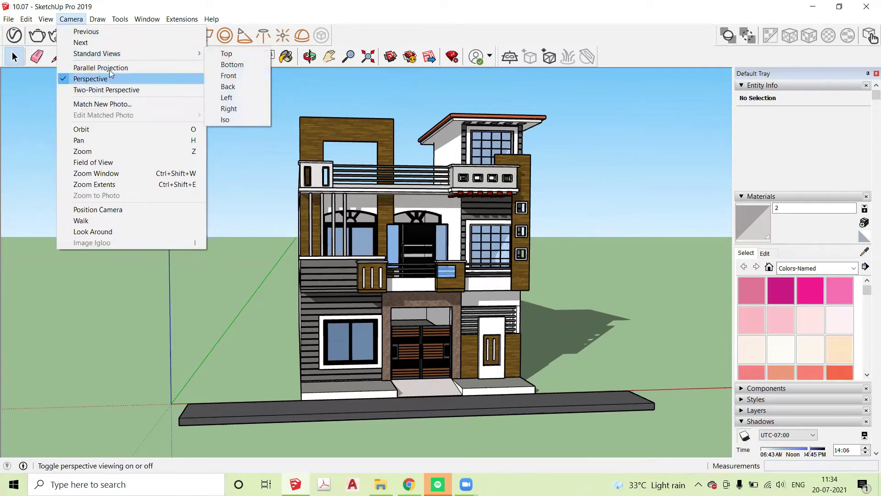
left_click(121, 91)
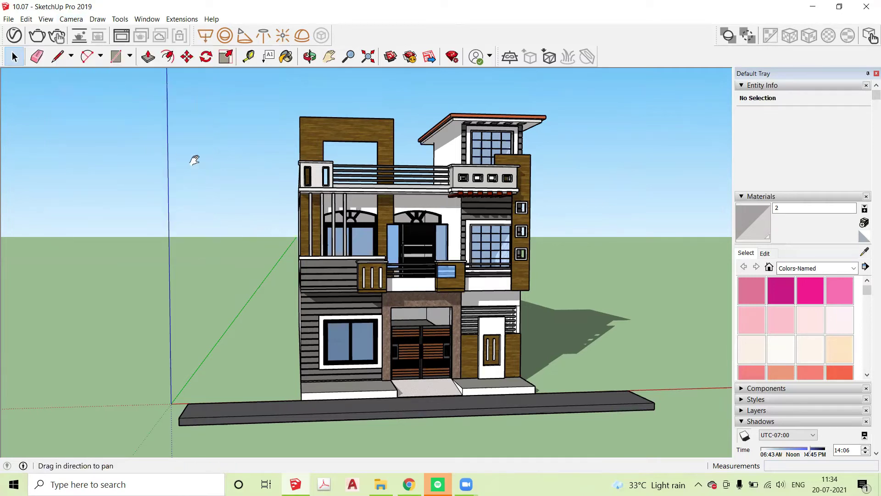
- Frame the house front closer for rendering, with a sliver of its side wall visible and the full roof inside the view
left_click(349, 58)
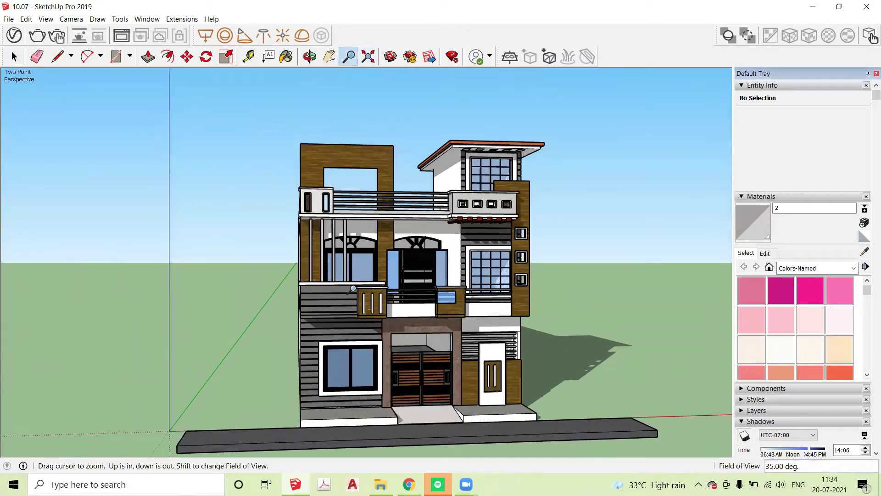
left_click_drag(344, 377, 310, 260)
left_click(328, 57)
left_click(348, 57)
left_click_drag(341, 362, 341, 349)
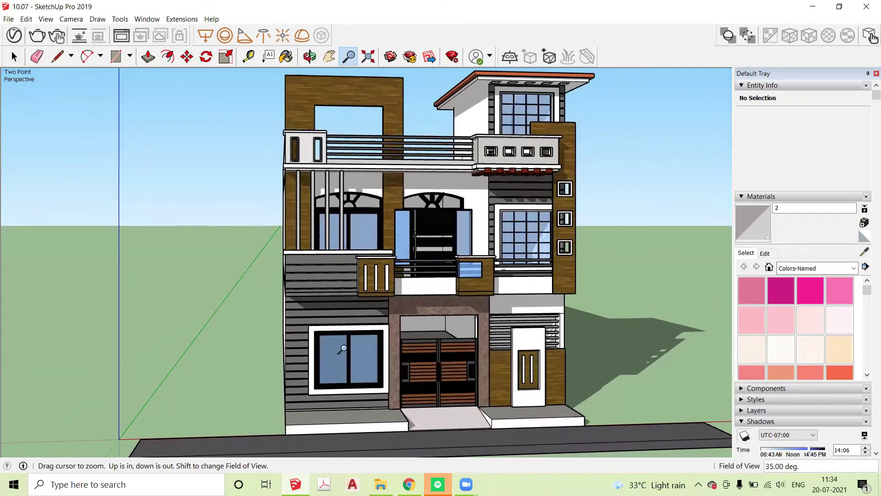
left_click(310, 56)
left_click_drag(316, 292, 325, 297)
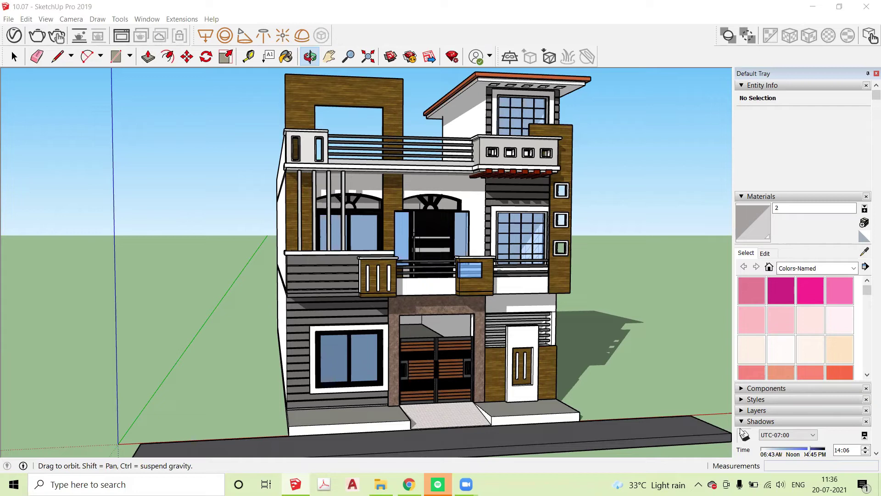
- Compare the house with shadows off and on, and review the time, date and display options of the shadows
scroll(752, 331, "down", 3)
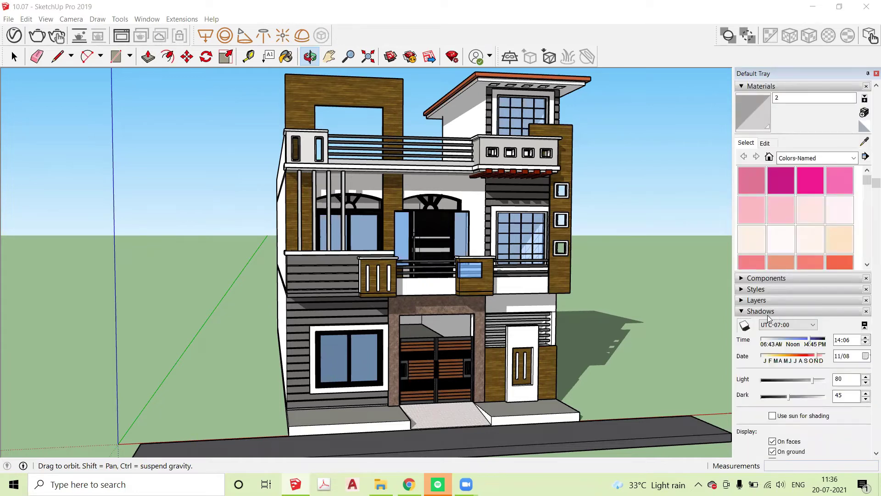
left_click(744, 326)
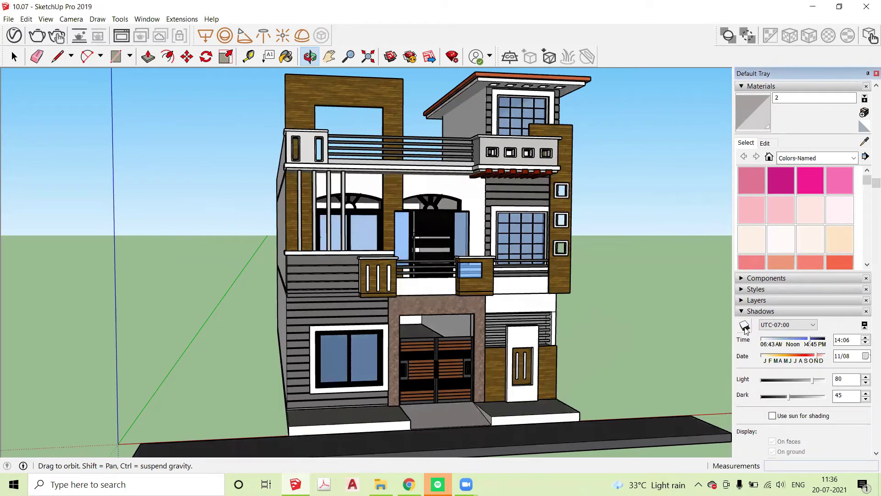
left_click(744, 325)
scroll(866, 335, "down", 5)
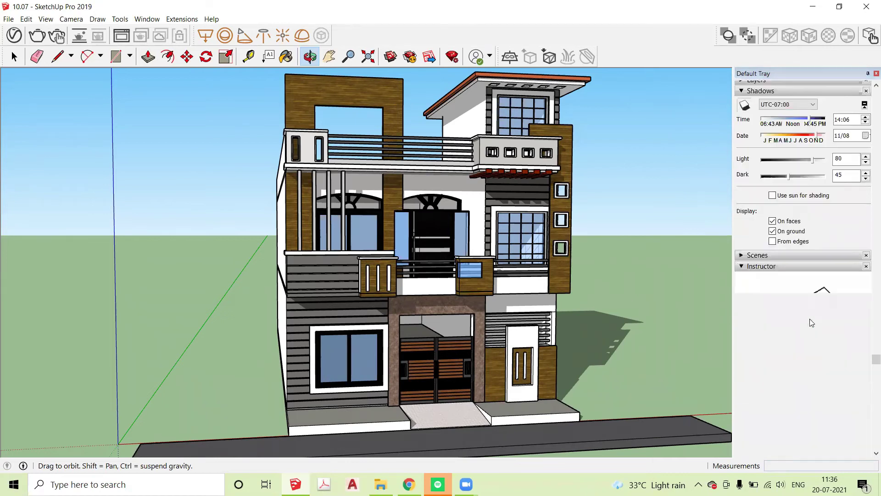
left_click(804, 316)
scroll(801, 206, "up", 3)
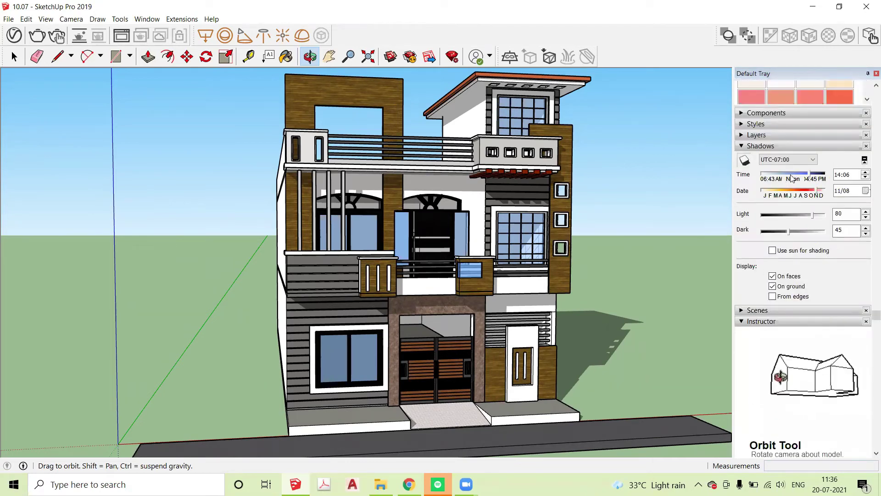
left_click(806, 178)
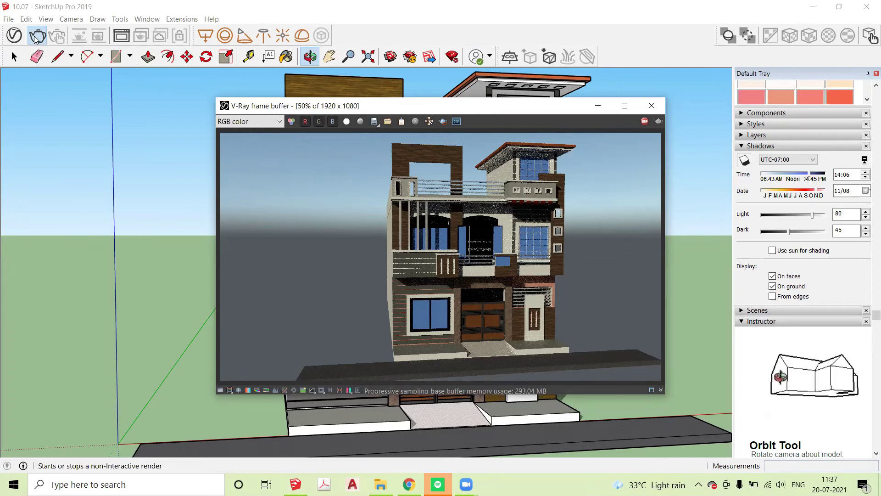
- Enable the render's Exposure correction with exposure about 1.45, highlight burn about 0.47 and contrast about 0.03
left_click(345, 416)
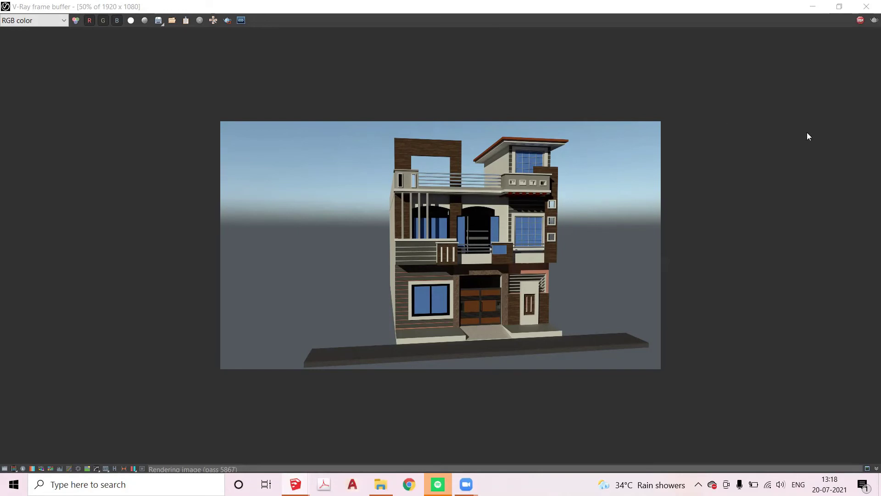
left_click(4, 469)
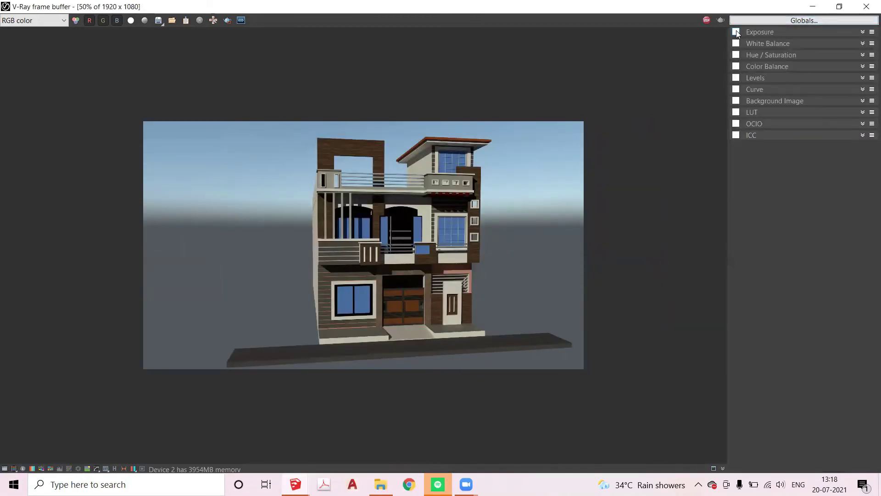
left_click(862, 32)
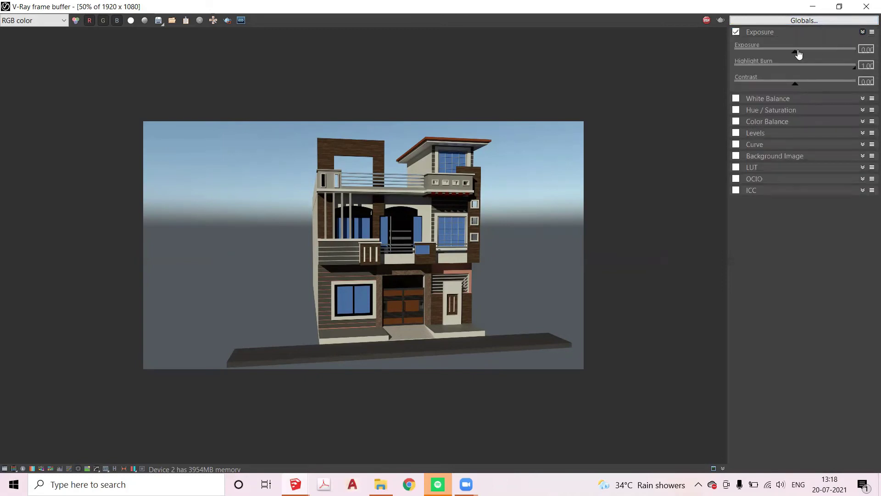
left_click_drag(796, 55, 813, 56)
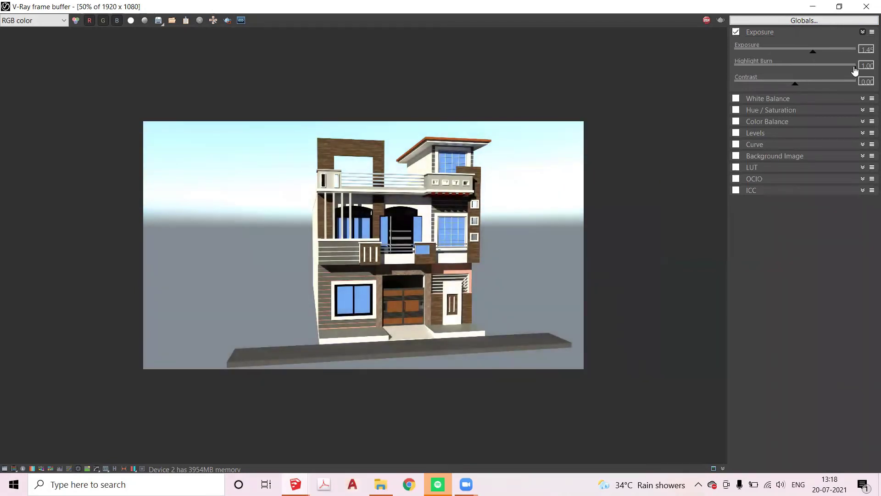
left_click_drag(855, 70, 793, 70)
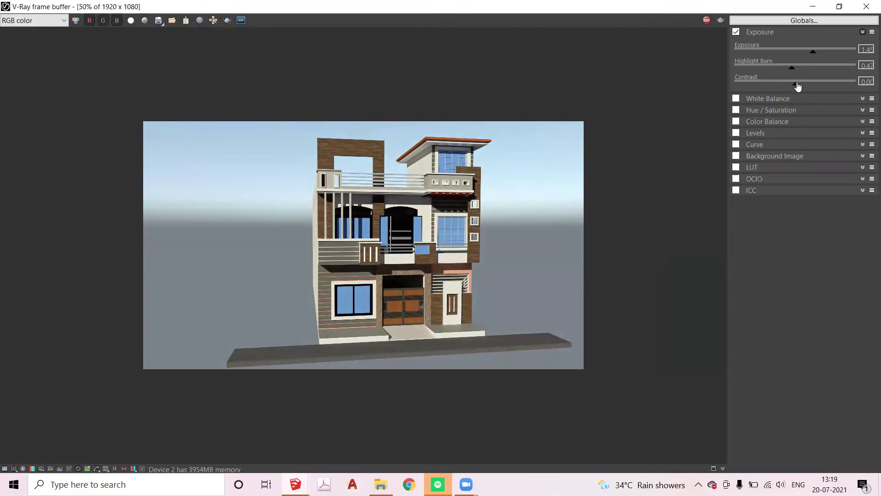
mouse_move(798, 86)
left_mouse_down()
mouse_move(806, 89)
mouse_move(796, 89)
left_mouse_up()
- Enable the White Balance correction and set its temperature to about 6610
left_click(736, 99)
left_click(848, 101)
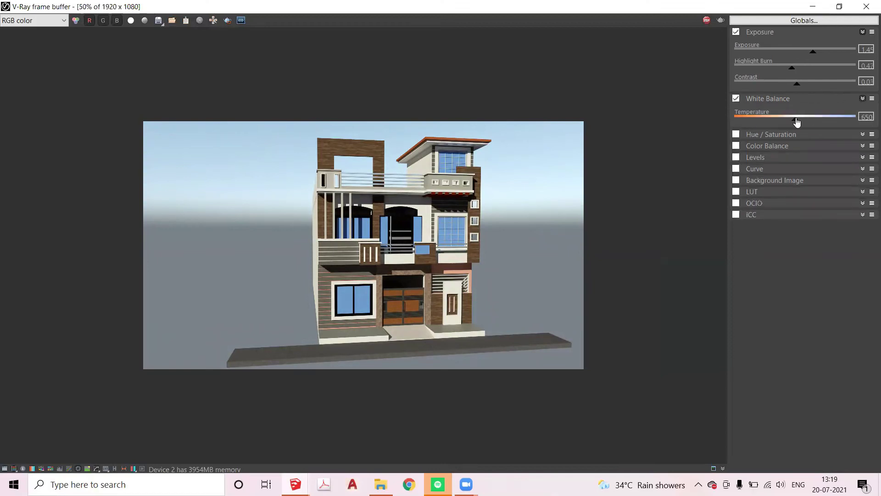
mouse_move(795, 123)
left_mouse_down()
mouse_move(811, 124)
mouse_move(774, 125)
mouse_move(797, 125)
left_mouse_up()
- Save the rendered image as a PNG file named 1 in the project folder
left_click(159, 22)
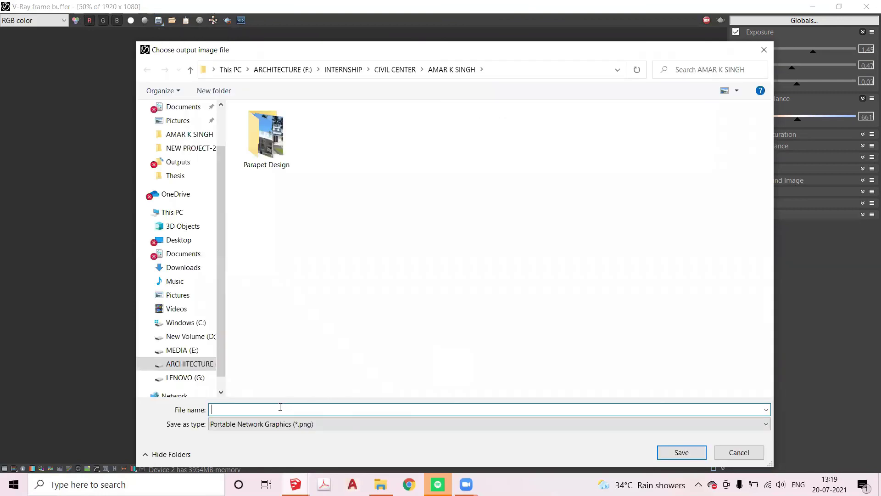
type("1")
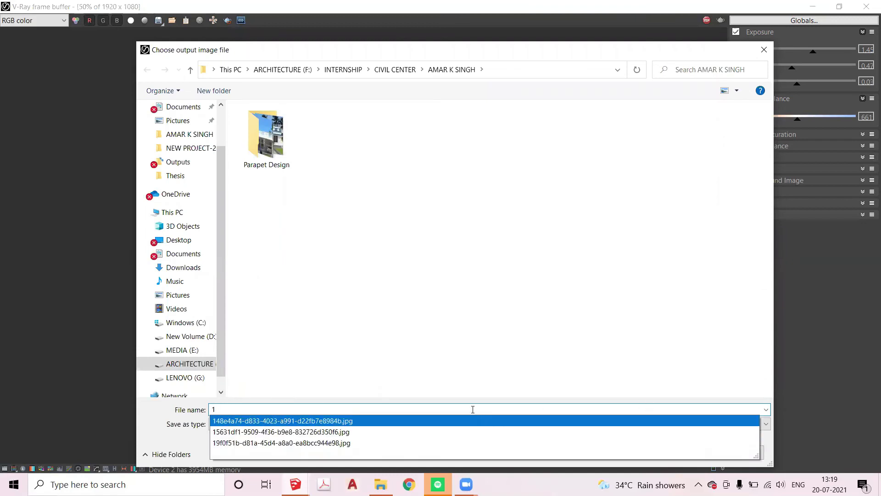
double_click(295, 409)
left_click(295, 409)
key("Return")
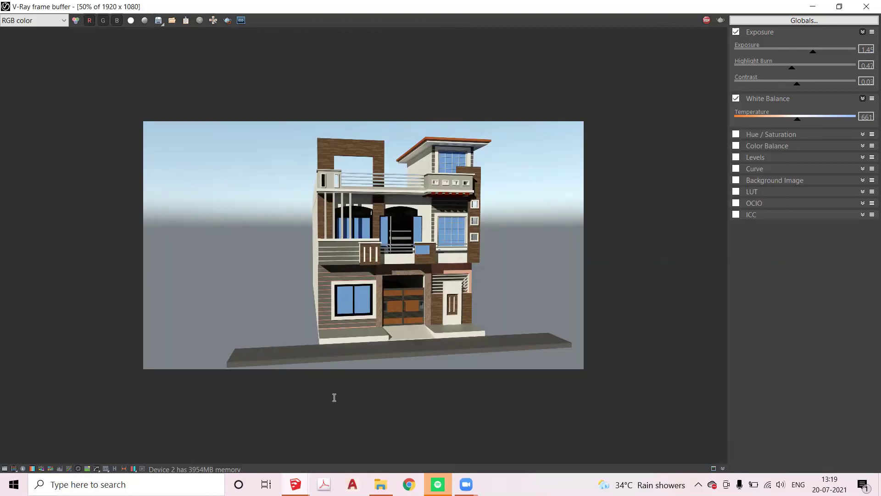